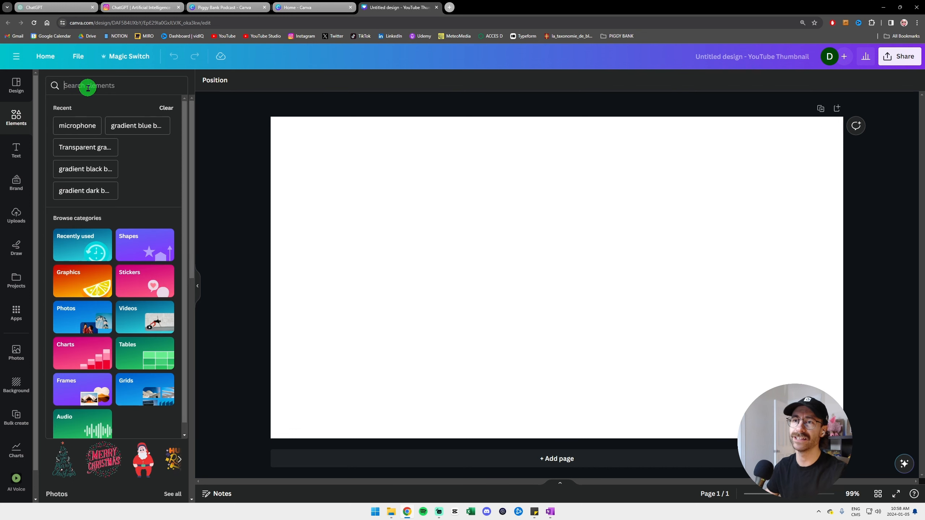
Search the elements library for "woman with red hair"
{"action": "type", "text": "woman wit"}
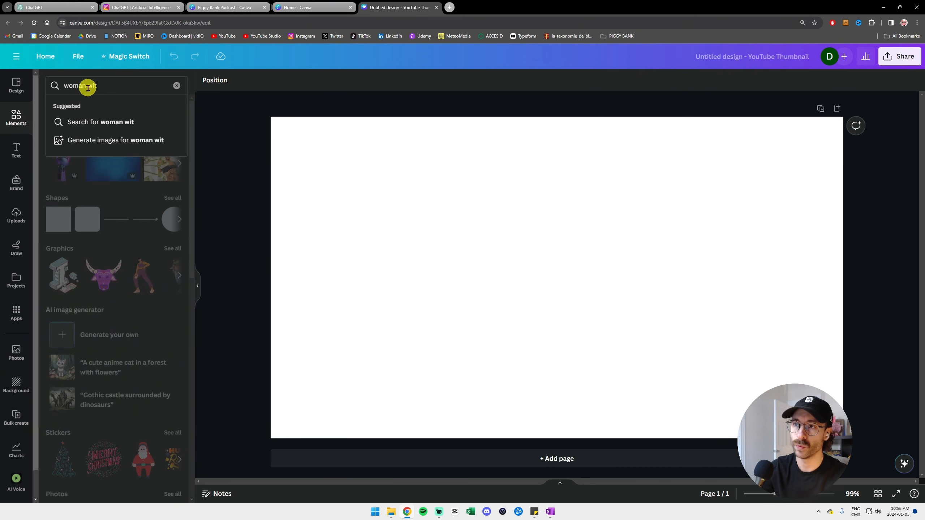
{"action": "type", "text": "h red hair"}
{"action": "key", "text": "Return"}
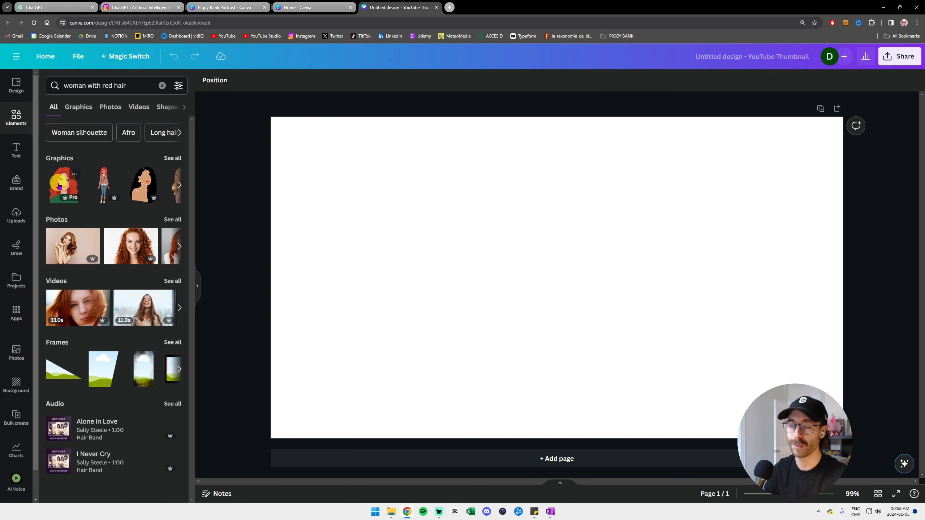
Place the photo of the smiling woman with curly red hair on the page and enlarge it
{"action": "left_click", "coordinate": [126, 237]}
{"action": "left_click_drag", "start_coordinate": [570, 266], "coordinate": [524, 262]}
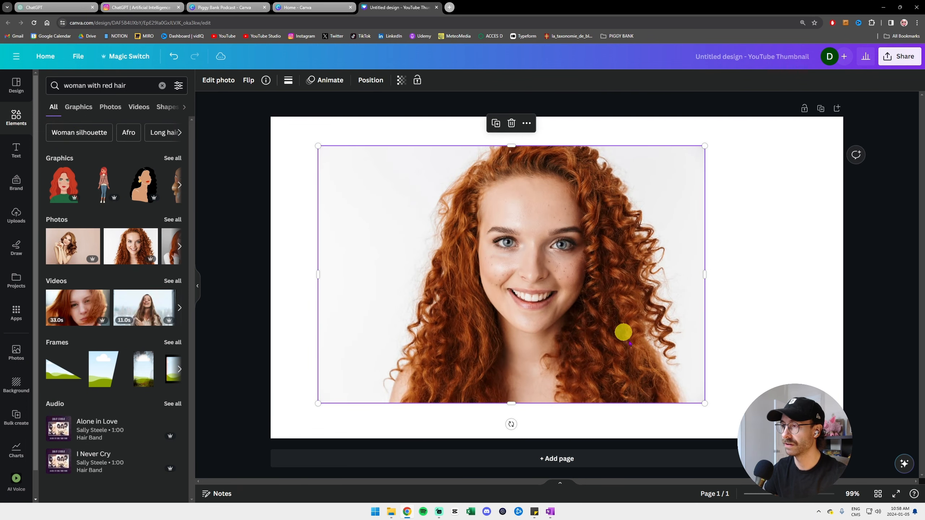
{"action": "left_click_drag", "start_coordinate": [702, 402], "coordinate": [784, 450]}
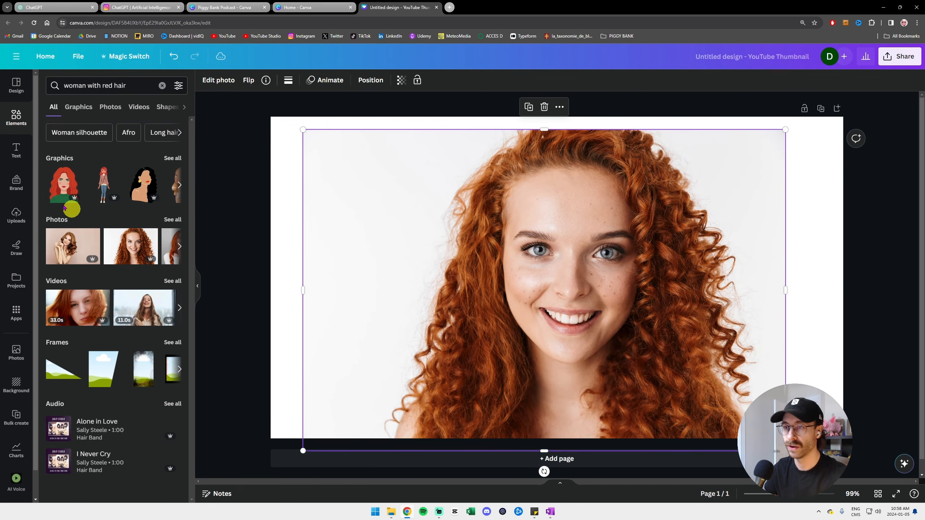
Add the photo of the red-haired woman in a white top on a grey backdrop and delete the curly-haired woman's photo
{"action": "left_click", "coordinate": [167, 220]}
{"action": "left_click", "coordinate": [79, 222]}
{"action": "left_click_drag", "start_coordinate": [484, 293], "coordinate": [571, 210]}
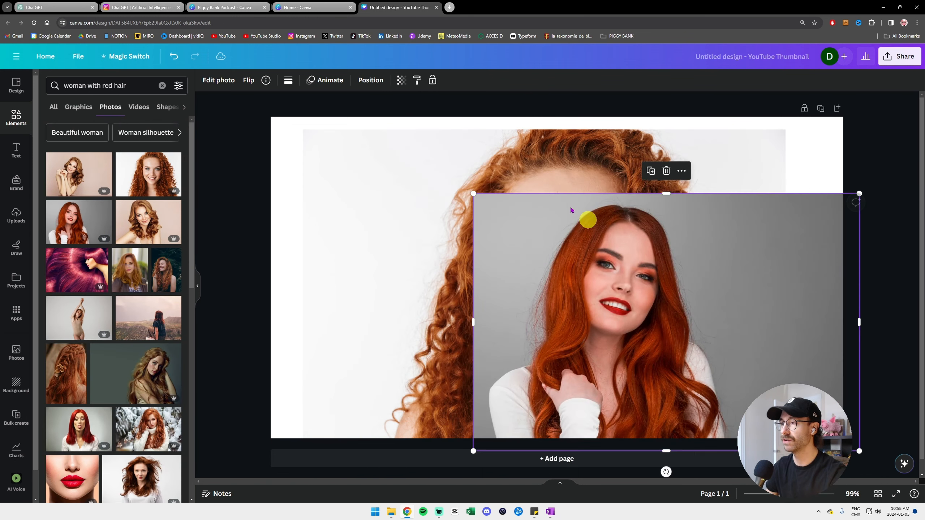
{"action": "left_click", "coordinate": [539, 182]}
{"action": "key", "text": "Delete"}
Move and enlarge the red-haired woman's photo so it fills most of the page, running slightly past the bottom edge
{"action": "left_click_drag", "start_coordinate": [669, 285], "coordinate": [473, 221]}
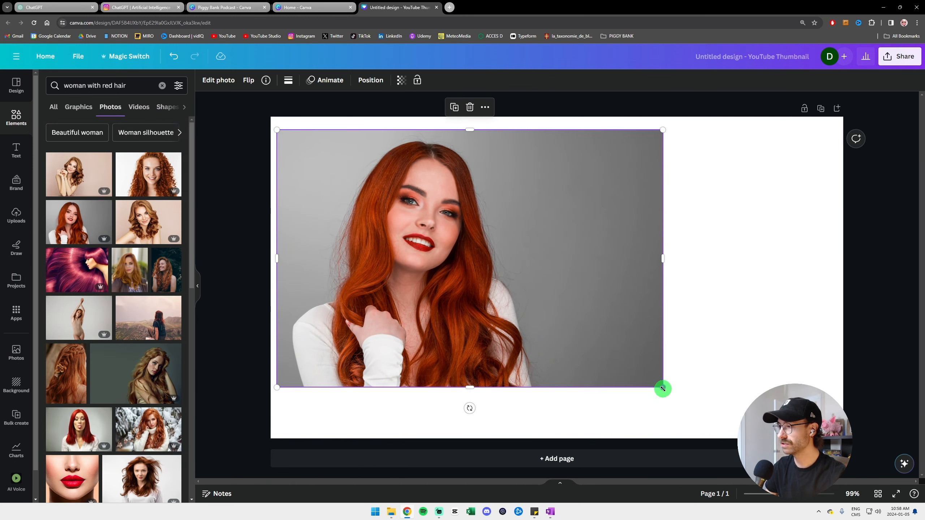
{"action": "left_click_drag", "start_coordinate": [663, 389], "coordinate": [812, 487]}
{"action": "left_click_drag", "start_coordinate": [603, 296], "coordinate": [615, 271]}
{"action": "left_click_drag", "start_coordinate": [824, 105], "coordinate": [811, 121]}
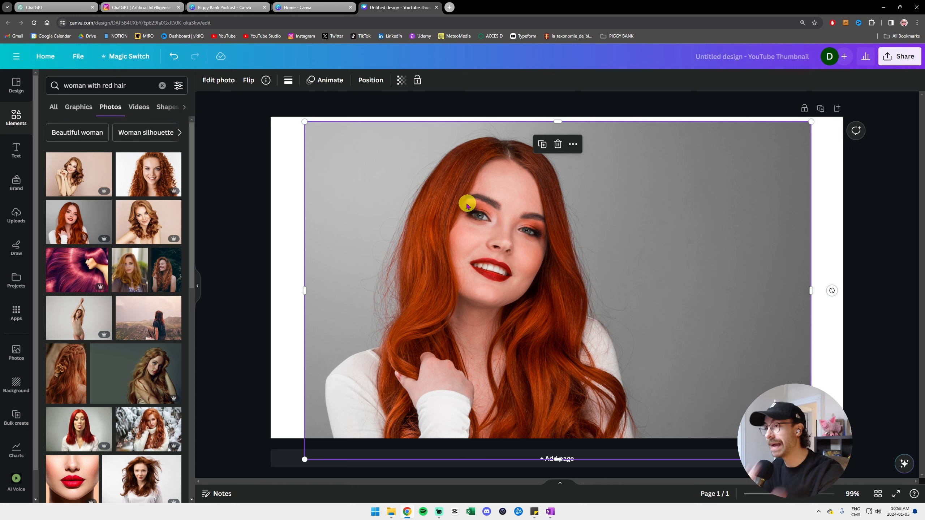
Remove the background of the woman's photo with BG Remover and align the cutout with the page's upper edge
{"action": "left_click", "coordinate": [216, 81]}
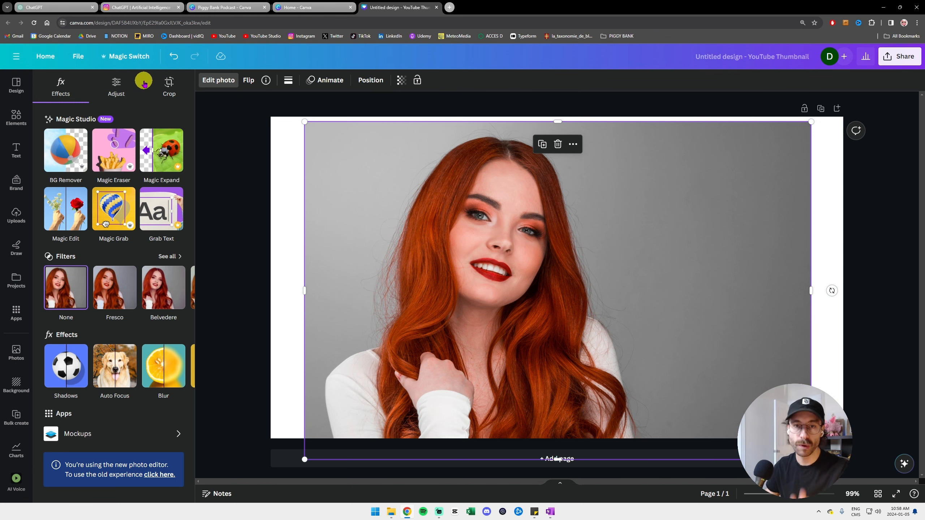
{"action": "left_click", "coordinate": [68, 154]}
{"action": "mouse_move", "coordinate": [438, 237]}
{"action": "left_mouse_down"}
{"action": "mouse_move", "coordinate": [502, 247]}
{"action": "mouse_move", "coordinate": [388, 231]}
{"action": "mouse_move", "coordinate": [455, 234]}
{"action": "left_mouse_up"}
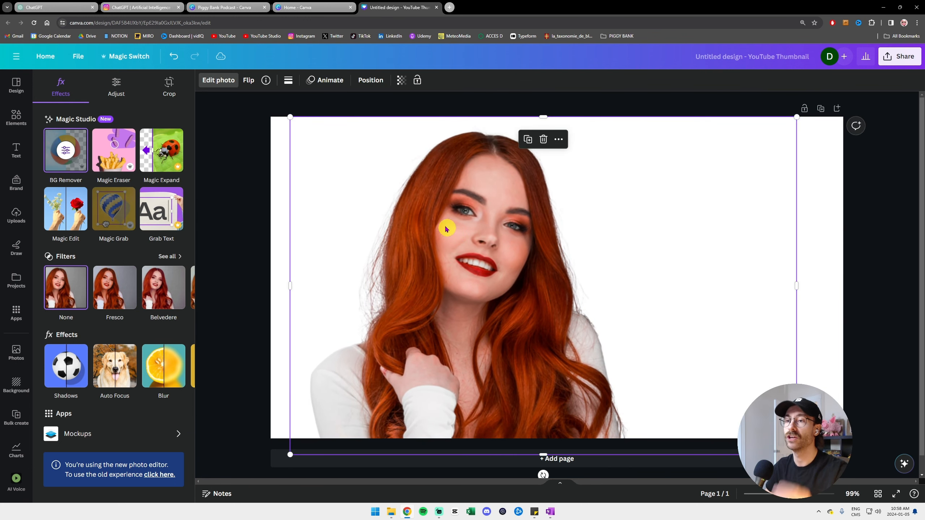
Set the page background to solid black
{"action": "left_click", "coordinate": [830, 170]}
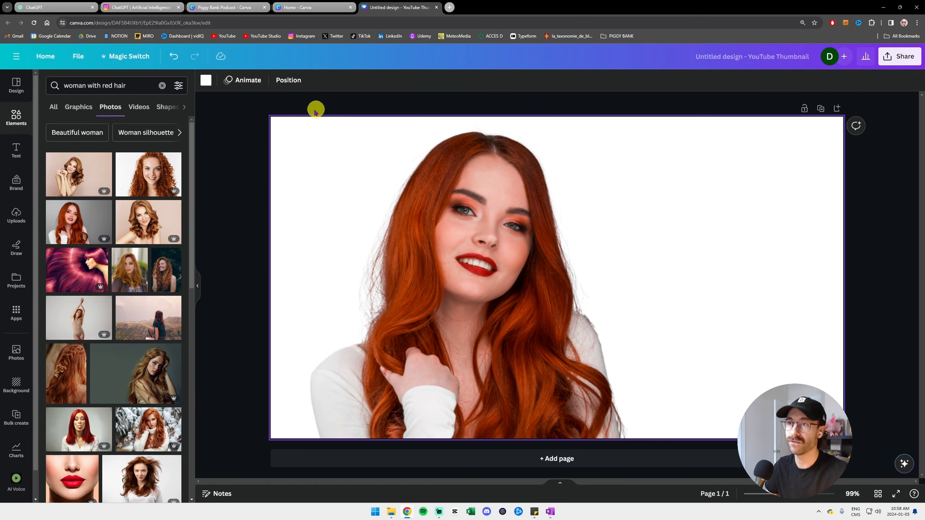
{"action": "left_click", "coordinate": [206, 82]}
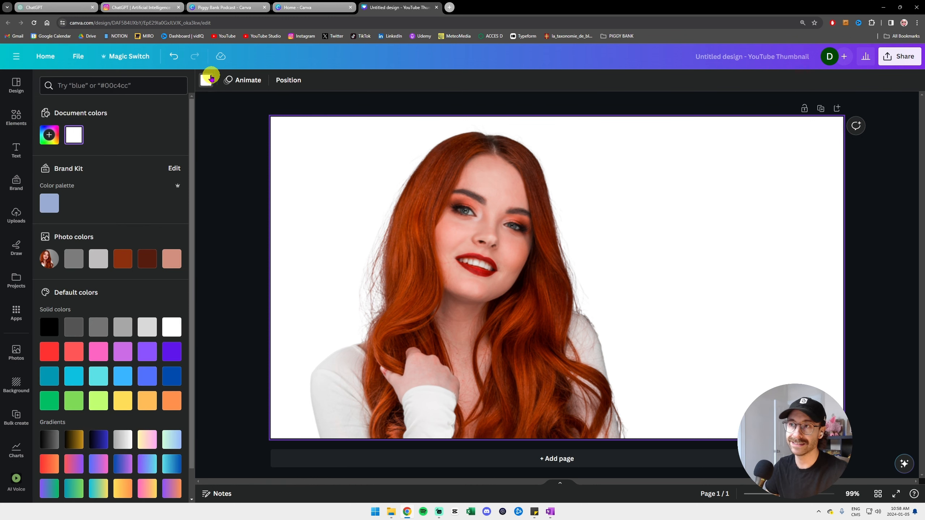
{"action": "left_click", "coordinate": [49, 328]}
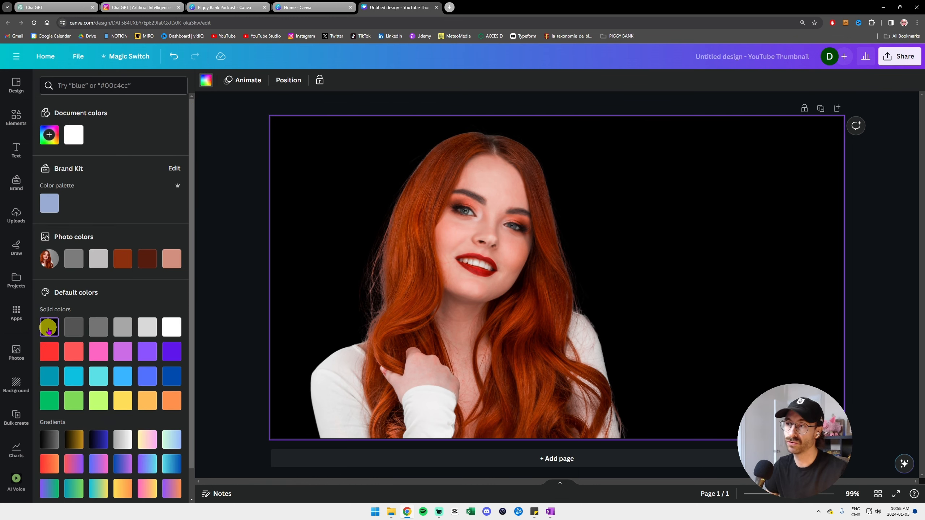
Search the elements for "background office", refine it to the suggested "Office background" search, and list all its photos
{"action": "left_click", "coordinate": [16, 117]}
{"action": "left_click", "coordinate": [78, 85]}
{"action": "type", "text": "b"}
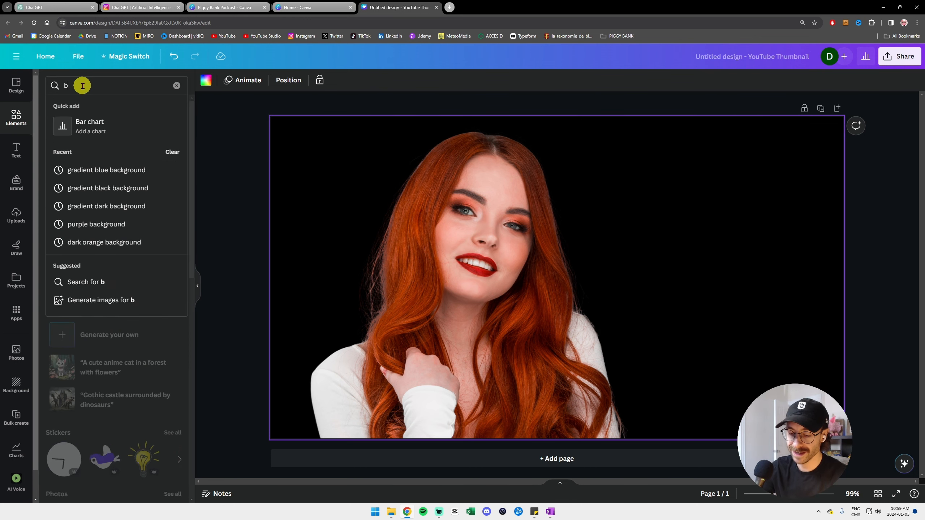
{"action": "type", "text": "ackground office"}
{"action": "key", "text": "Return"}
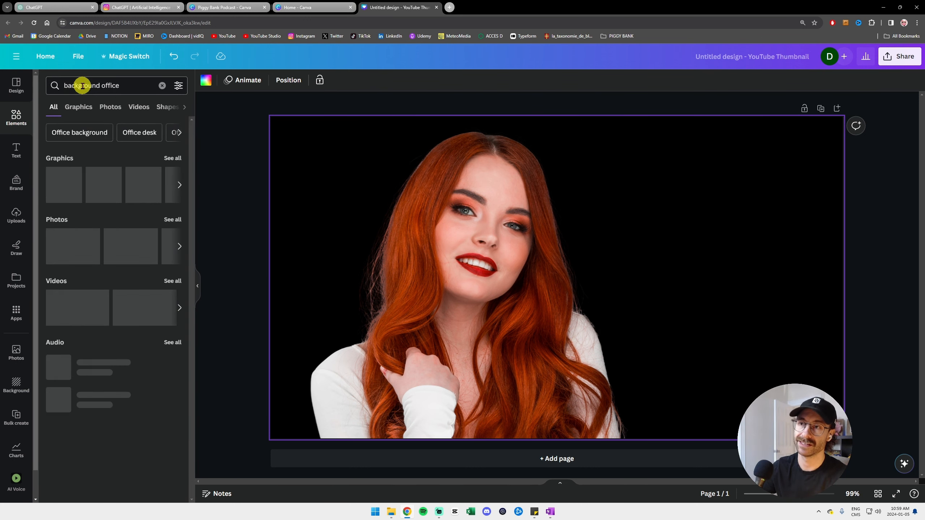
{"action": "left_click", "coordinate": [171, 157]}
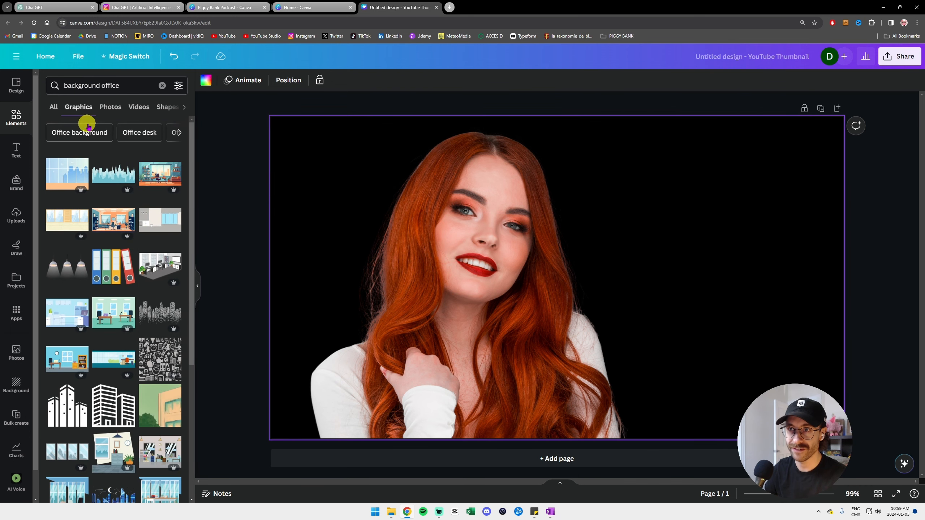
{"action": "left_click", "coordinate": [67, 130]}
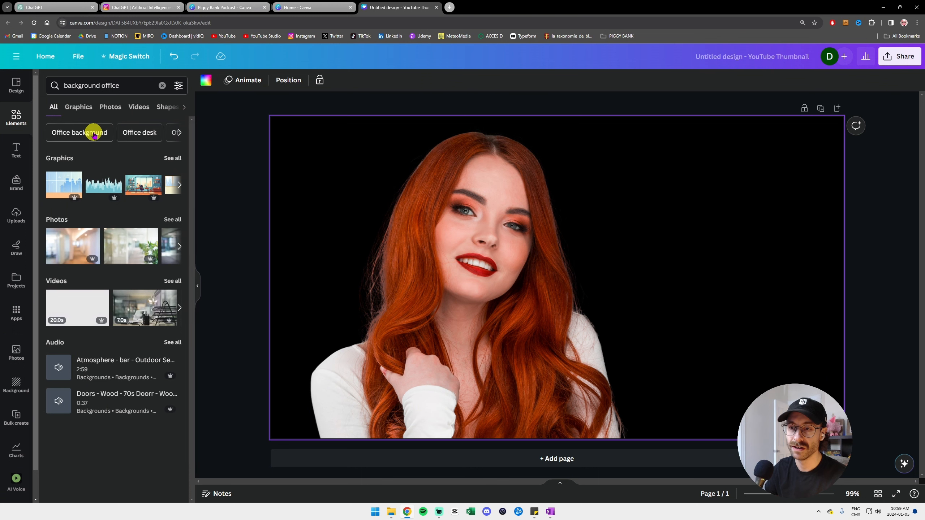
{"action": "left_click", "coordinate": [94, 134]}
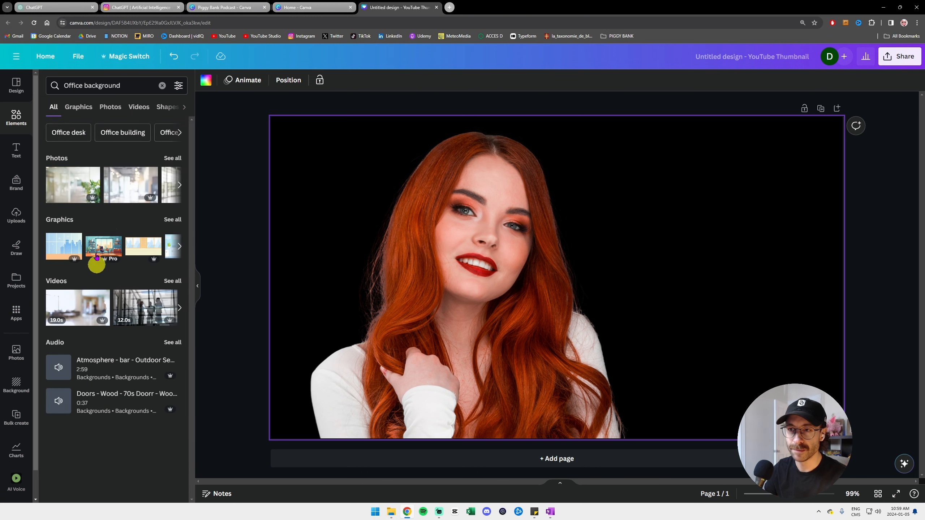
{"action": "left_click", "coordinate": [163, 158]}
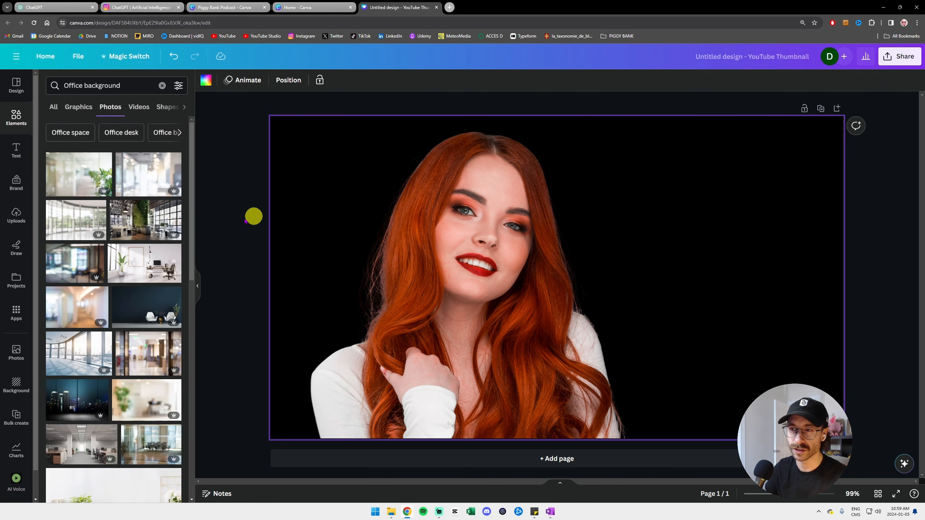
Add the blurred dark office photo with bright windows and make it the page background
{"action": "left_click", "coordinate": [92, 252]}
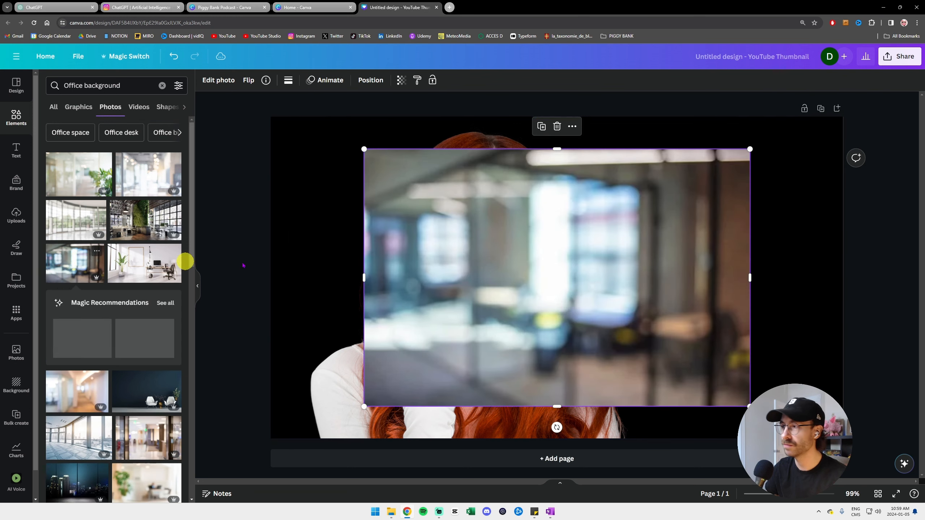
{"action": "right_click", "coordinate": [682, 246]}
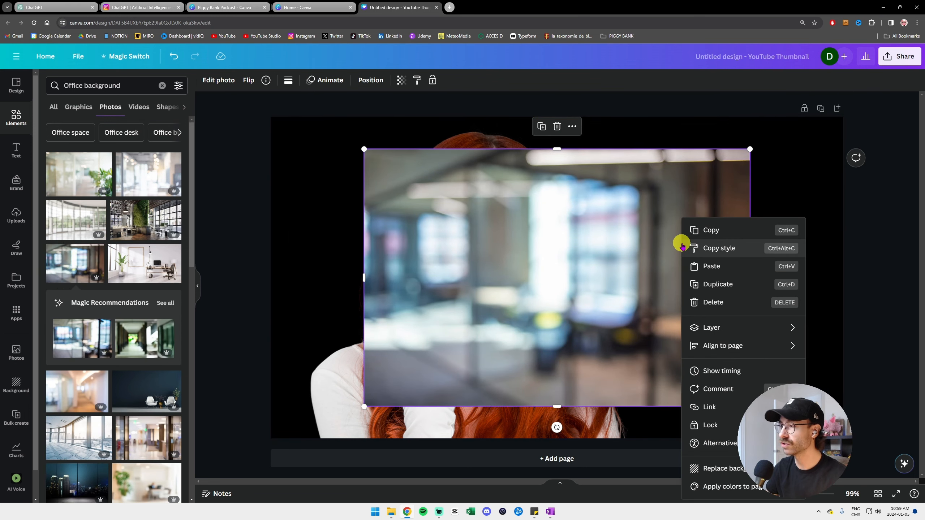
{"action": "left_click", "coordinate": [743, 470]}
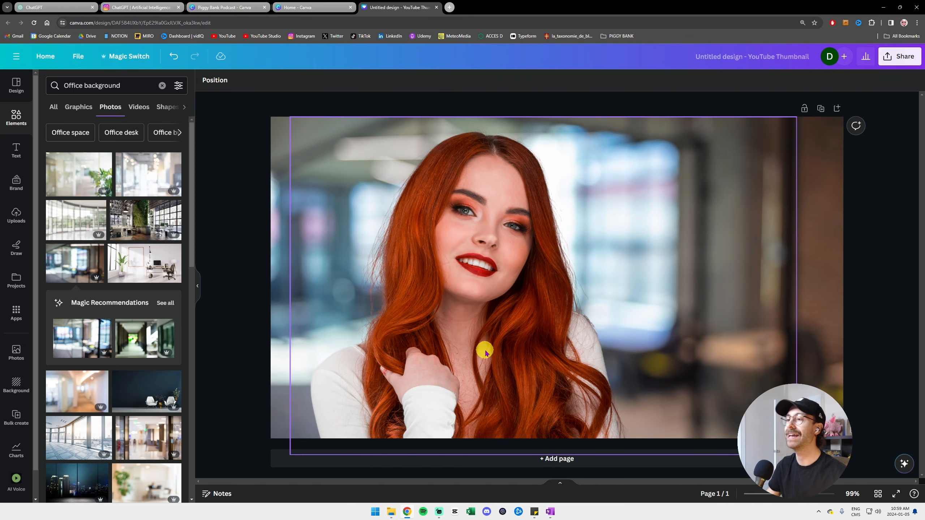
Apply the Glow shadow effect to the cutout of the woman
{"action": "left_click", "coordinate": [490, 307]}
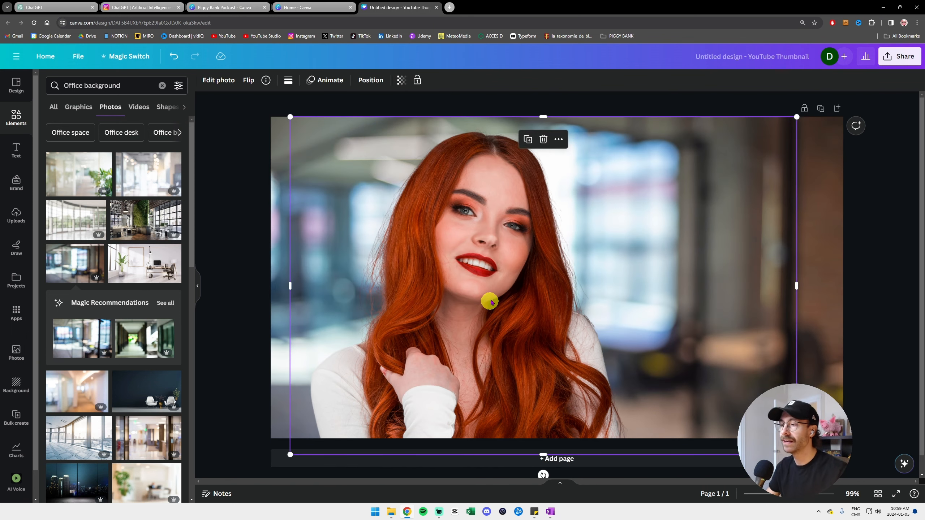
{"action": "left_click", "coordinate": [217, 79]}
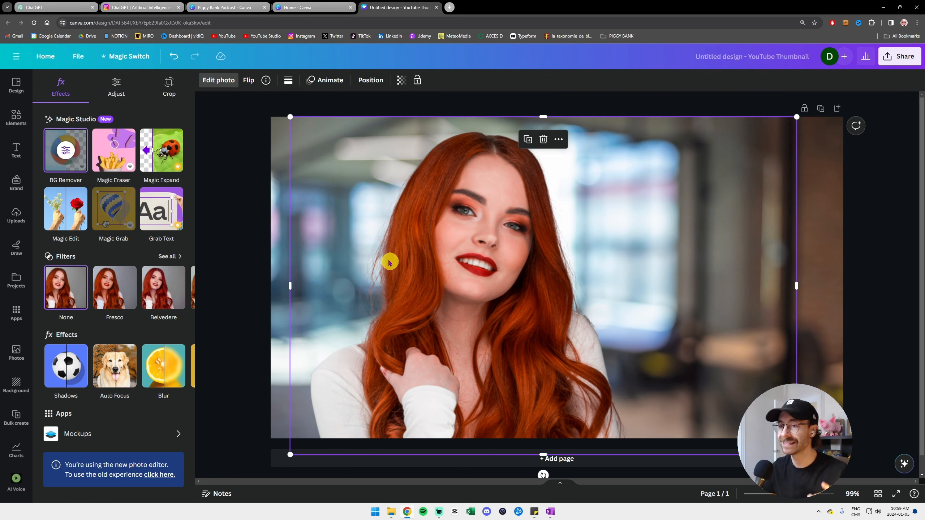
{"action": "left_click", "coordinate": [230, 82]}
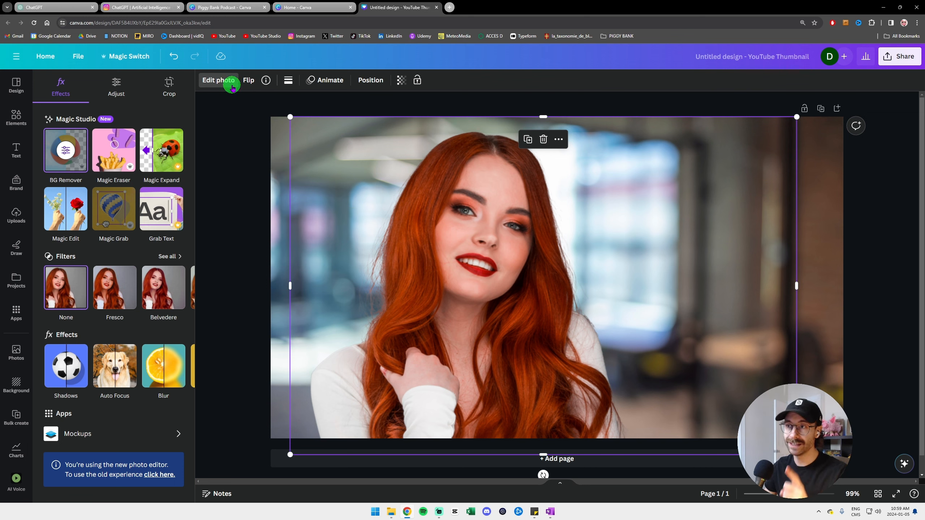
{"action": "left_click", "coordinate": [232, 86]}
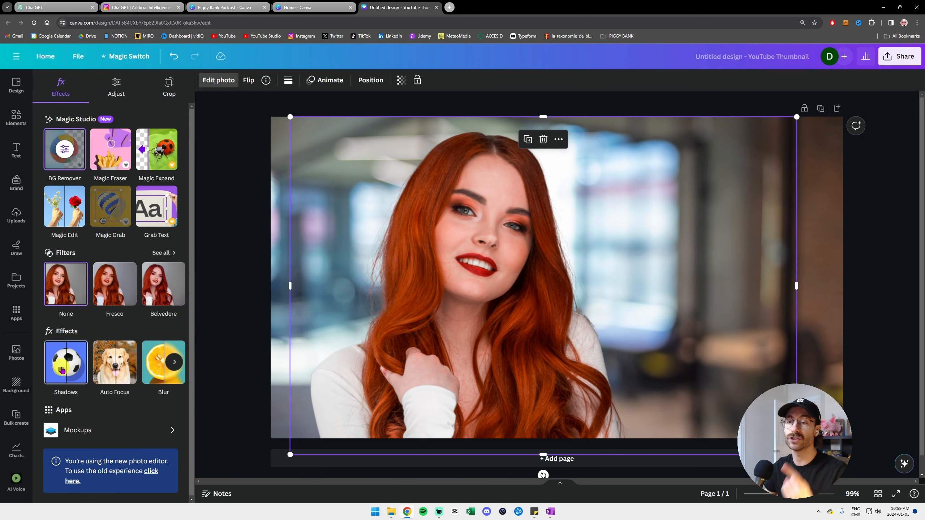
{"action": "left_click", "coordinate": [62, 344]}
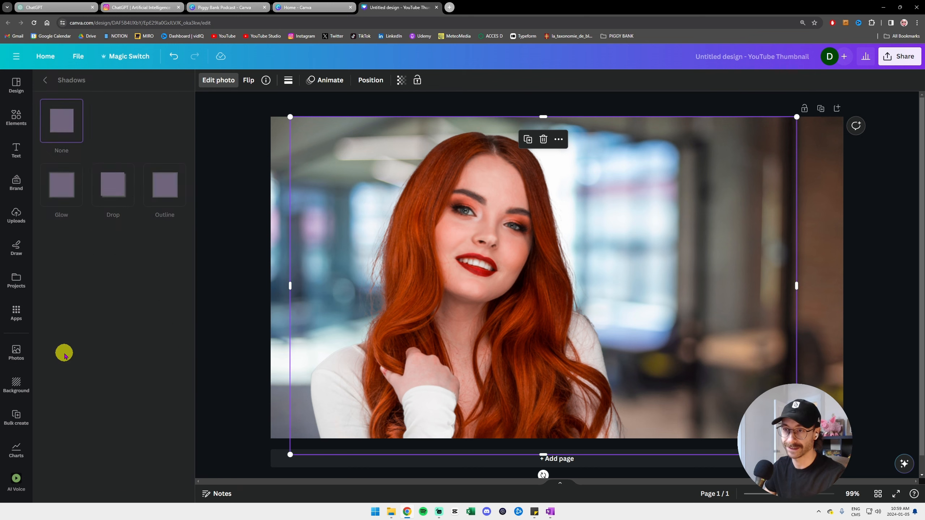
{"action": "left_click", "coordinate": [68, 190]}
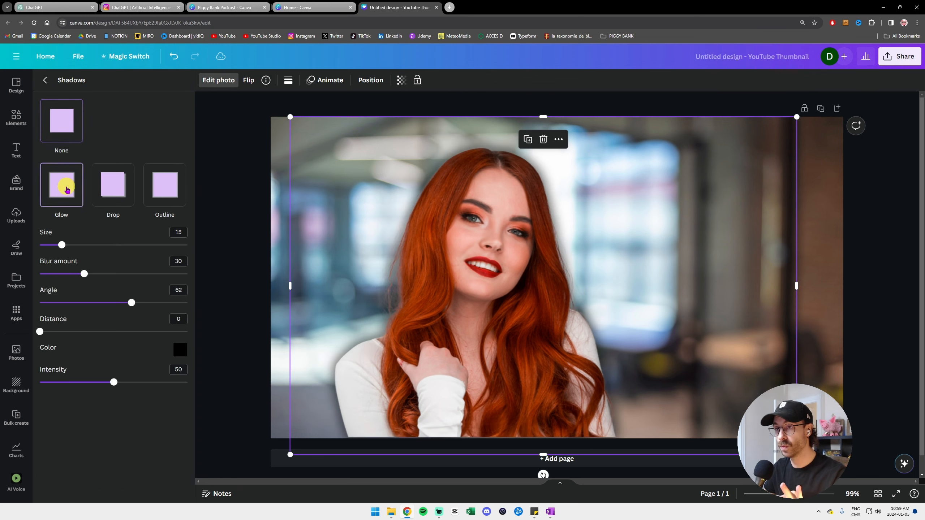
Set the cutout's glow to white with intensity 90 and size 47, and shift the cutout toward the page's left edge
{"action": "left_click", "coordinate": [179, 350]}
{"action": "left_click_drag", "start_coordinate": [200, 387], "coordinate": [165, 358]}
{"action": "left_click_drag", "start_coordinate": [113, 381], "coordinate": [171, 393]}
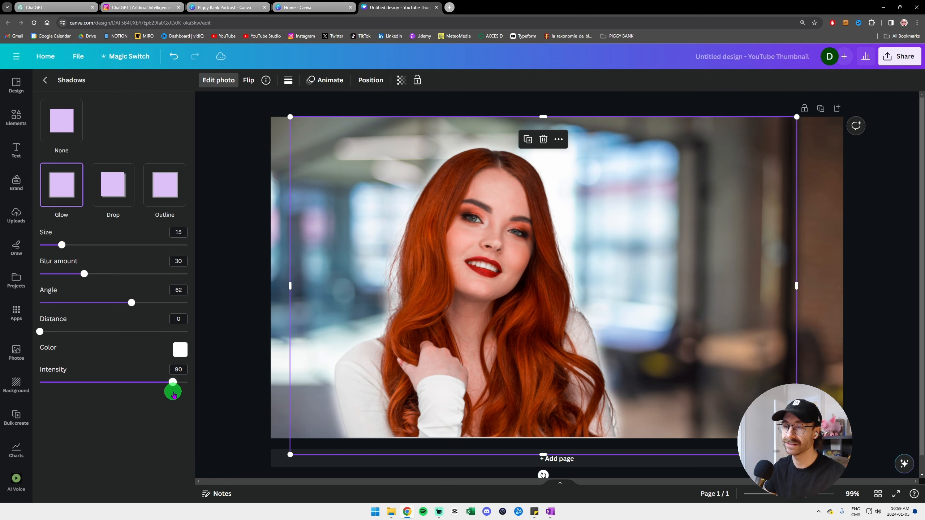
{"action": "left_click_drag", "start_coordinate": [64, 248], "coordinate": [108, 245]}
{"action": "left_click_drag", "start_coordinate": [425, 302], "coordinate": [404, 291]}
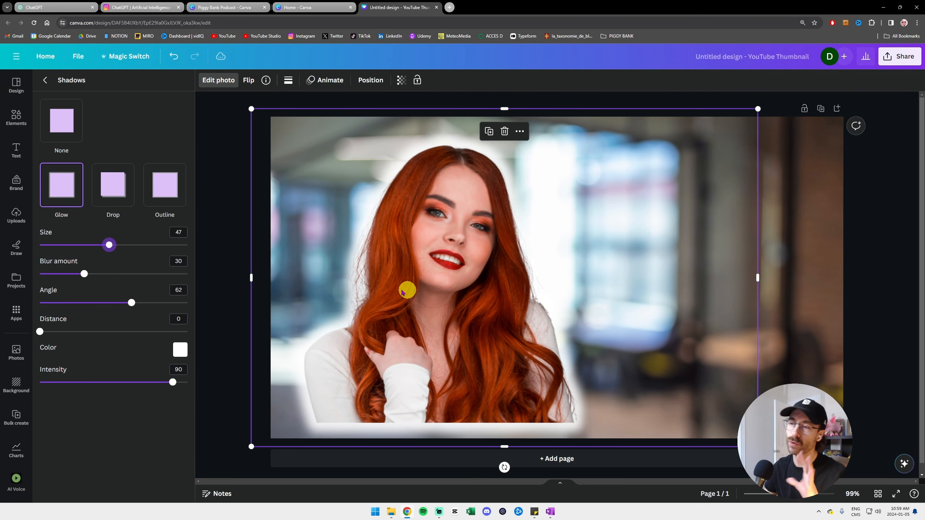
Set the cutout's glow color to pink #FF0099, its intensity to 52 and its size to 32
{"action": "left_click", "coordinate": [178, 352]}
{"action": "left_click_drag", "start_coordinate": [306, 429], "coordinate": [323, 350]}
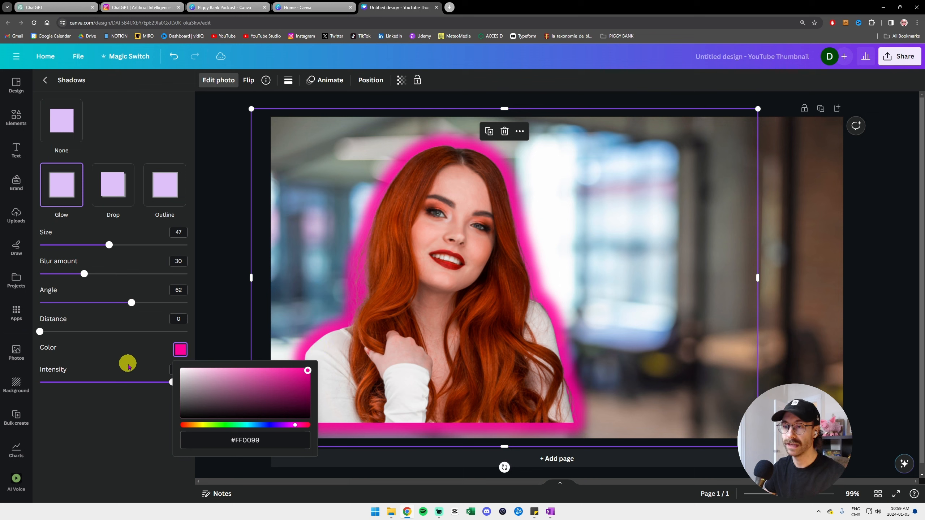
{"action": "left_click", "coordinate": [140, 378]}
{"action": "left_click_drag", "start_coordinate": [140, 382], "coordinate": [117, 382]}
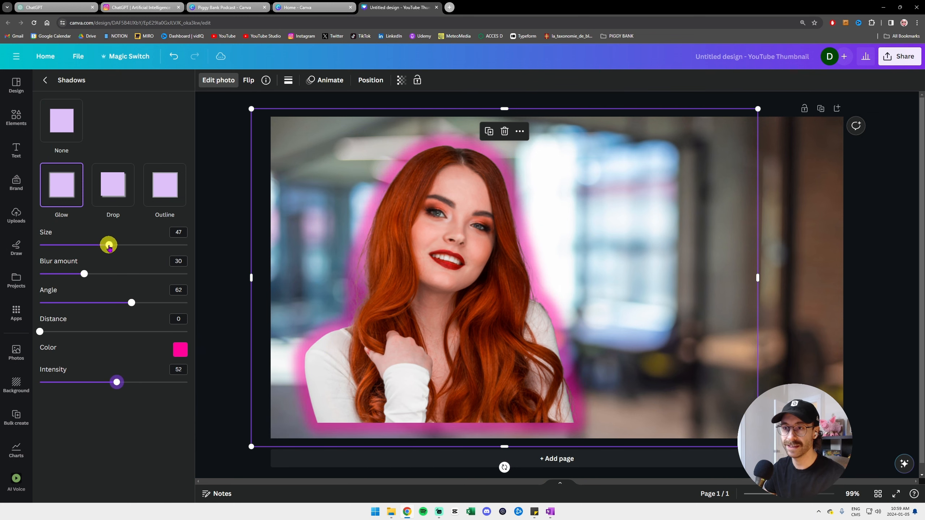
{"action": "left_click_drag", "start_coordinate": [109, 245], "coordinate": [87, 245]}
Reposition and enlarge the woman's cutout so she fills the left side of the page with her head near the upper edge
{"action": "left_click_drag", "start_coordinate": [474, 257], "coordinate": [438, 270]}
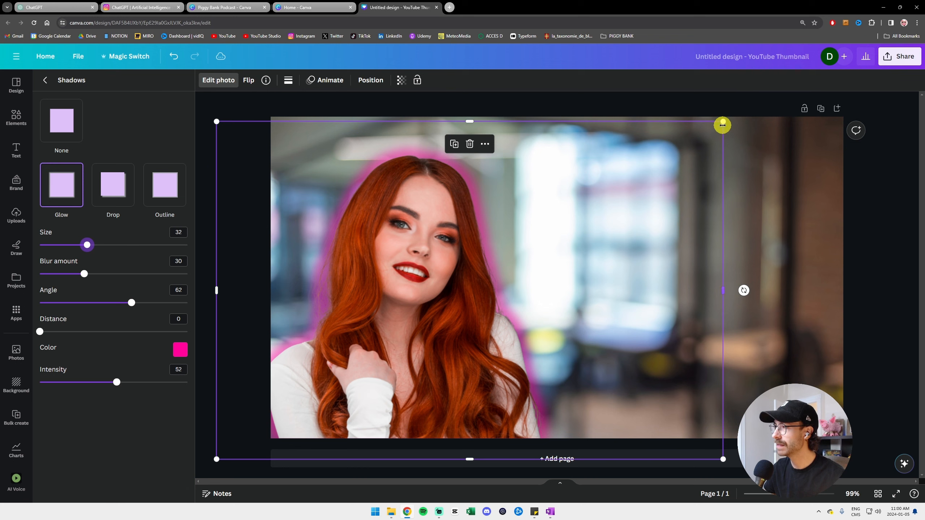
{"action": "left_click_drag", "start_coordinate": [723, 122], "coordinate": [805, 67]}
{"action": "left_click_drag", "start_coordinate": [579, 160], "coordinate": [570, 176]}
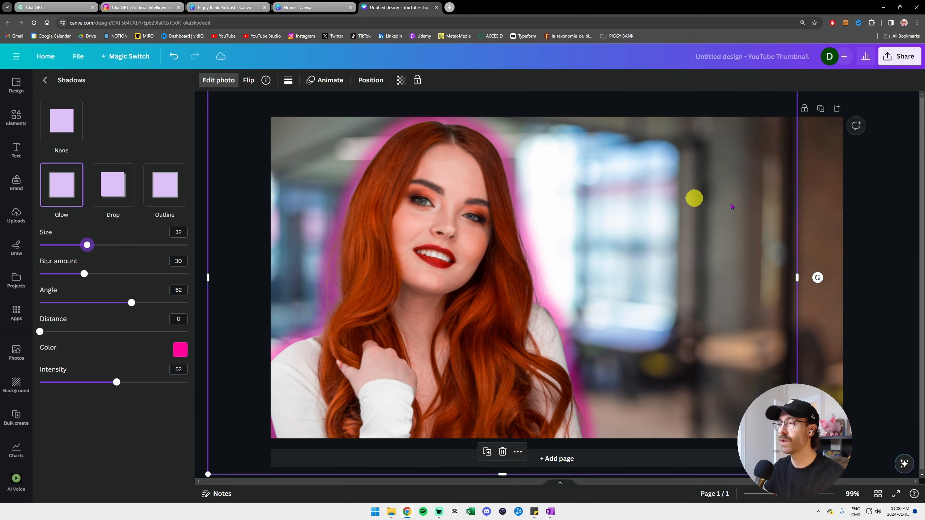
{"action": "left_click", "coordinate": [880, 219]}
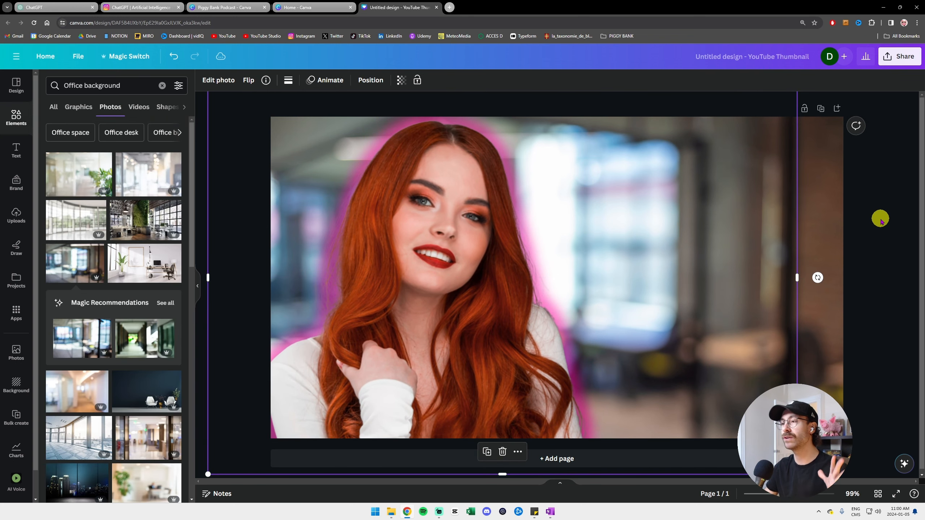
Add a text box to the page with the League Spartan font at size 90
{"action": "left_click", "coordinate": [25, 155]}
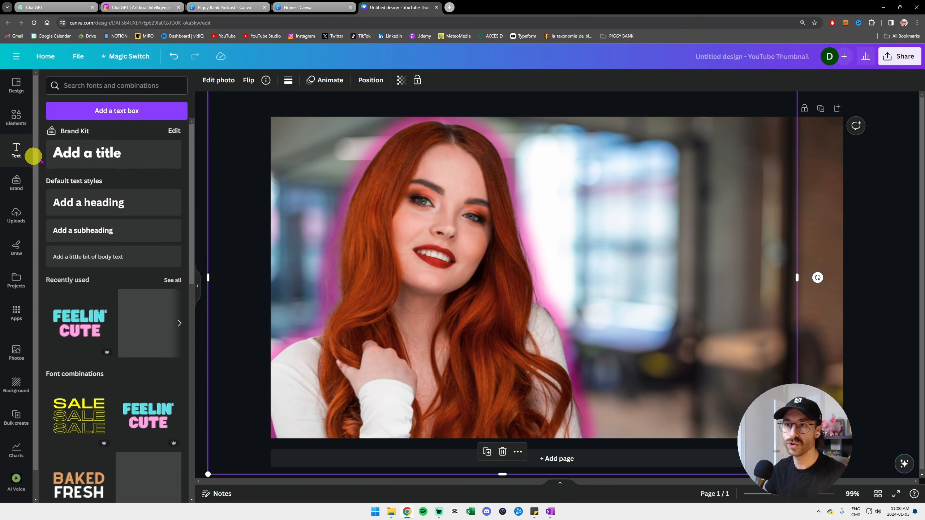
{"action": "left_click", "coordinate": [118, 115]}
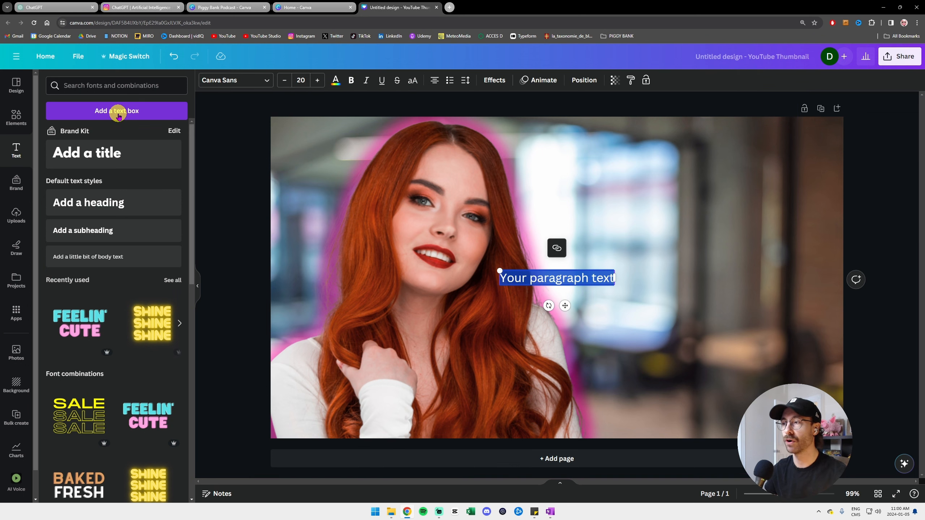
{"action": "left_click", "coordinate": [236, 80]}
{"action": "left_click", "coordinate": [93, 326]}
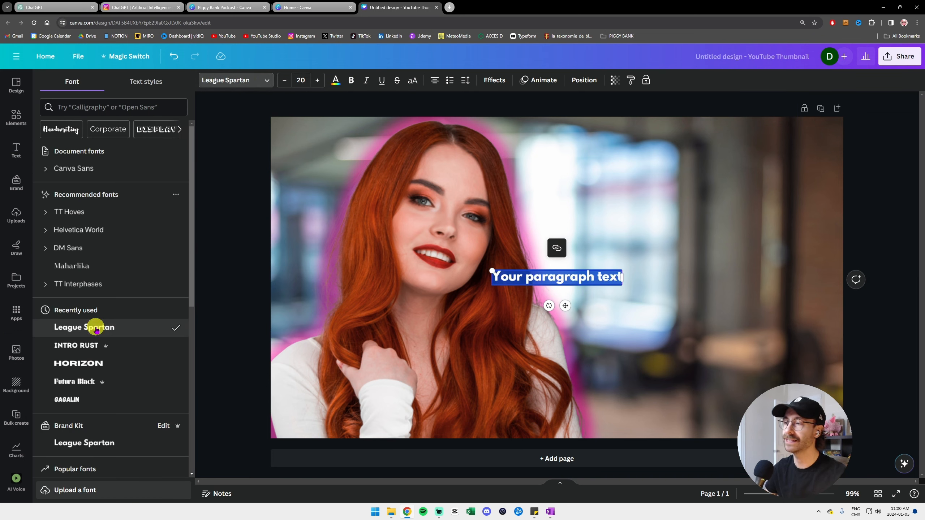
{"action": "left_click", "coordinate": [307, 80]}
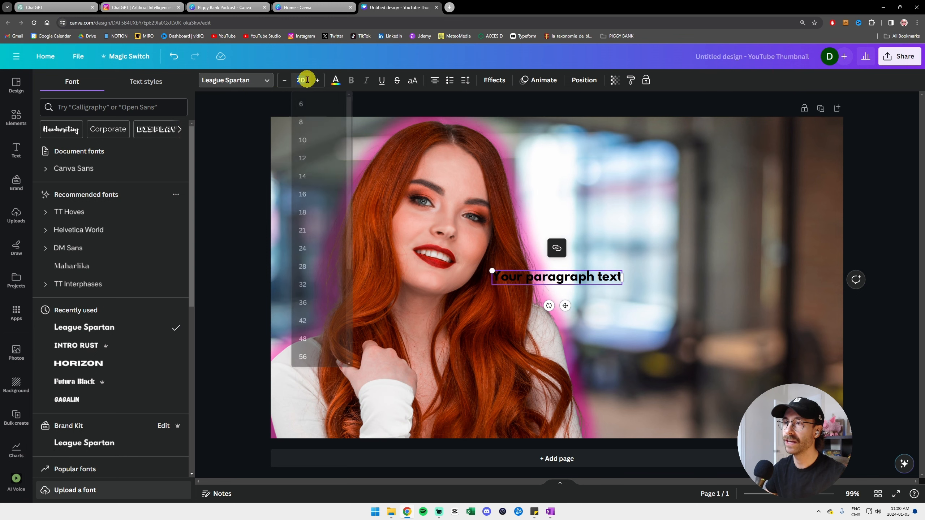
{"action": "key", "text": "Return"}
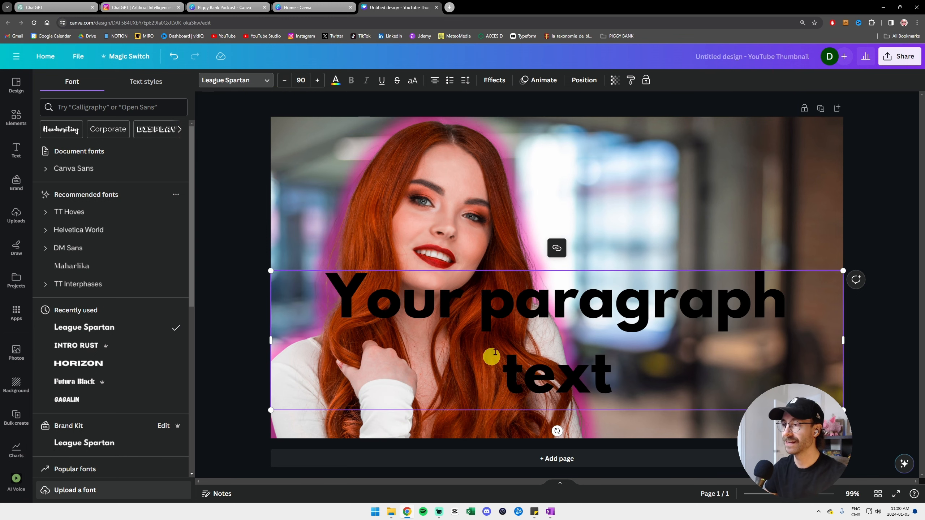
Replace the placeholder text with "JE SUIS ARIEL"
{"action": "double_click", "coordinate": [521, 339]}
{"action": "type", "text": "JE SUIS ARIEL"}
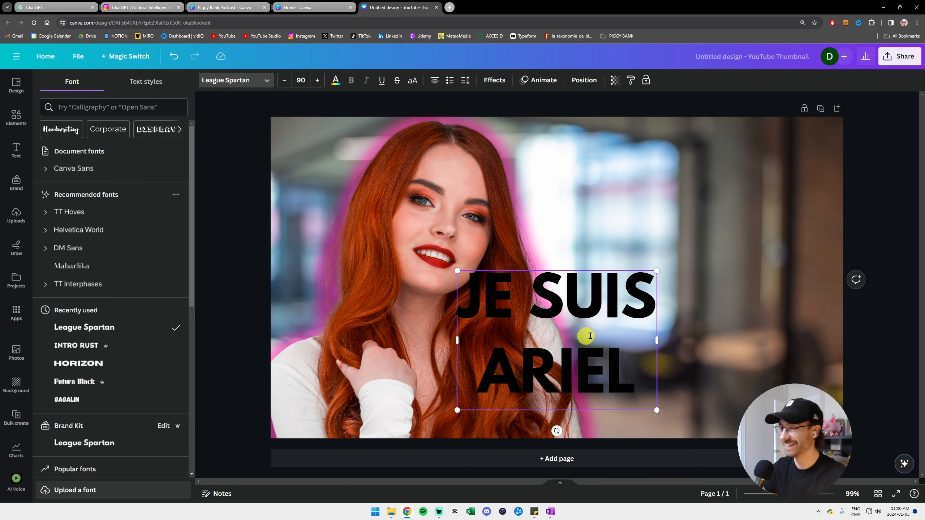
{"action": "left_click", "coordinate": [776, 291]}
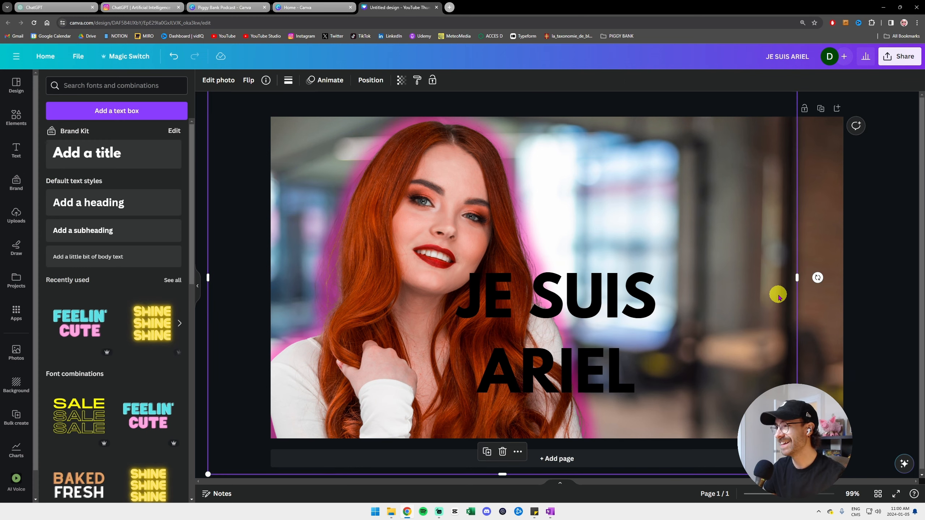
Enlarge the "JE SUIS ARIEL" text to size 156, fit it beside the woman, and shift her cutout slightly toward the page's left edge
{"action": "left_click", "coordinate": [584, 305]}
{"action": "left_click_drag", "start_coordinate": [584, 306], "coordinate": [696, 183]}
{"action": "left_click_drag", "start_coordinate": [787, 278], "coordinate": [877, 331]}
{"action": "left_click_drag", "start_coordinate": [823, 240], "coordinate": [742, 254]}
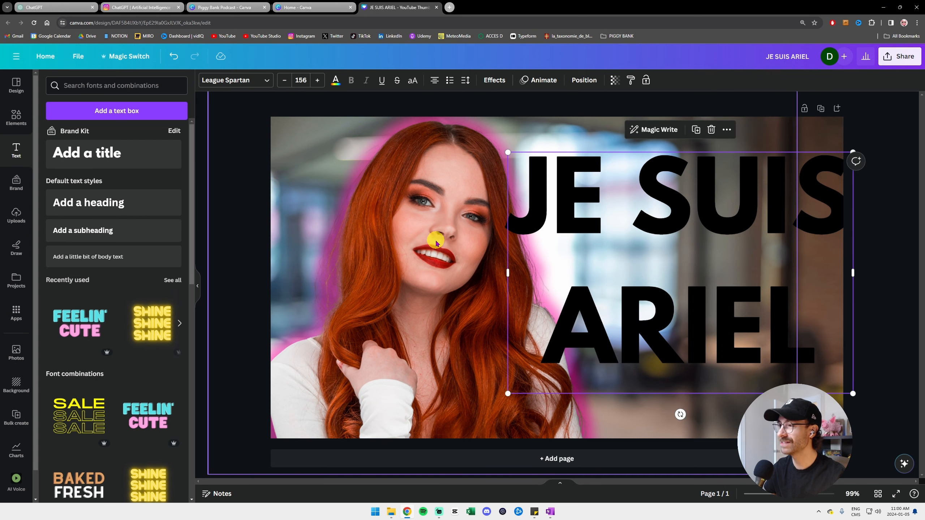
{"action": "left_click_drag", "start_coordinate": [433, 240], "coordinate": [401, 235]}
{"action": "left_click_drag", "start_coordinate": [632, 217], "coordinate": [619, 214]}
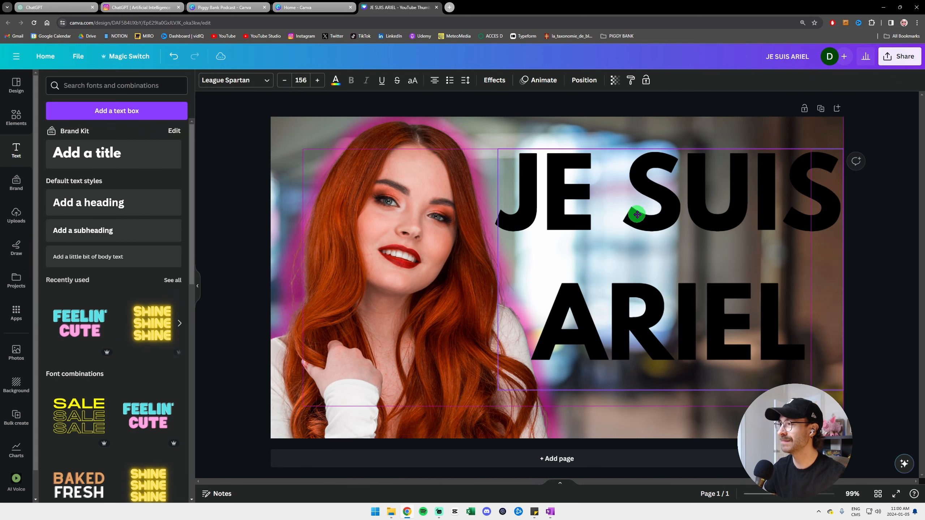
Apply the Outline effect to the "JE SUIS ARIEL" text in black with a thickness of 100
{"action": "left_click", "coordinate": [492, 81]}
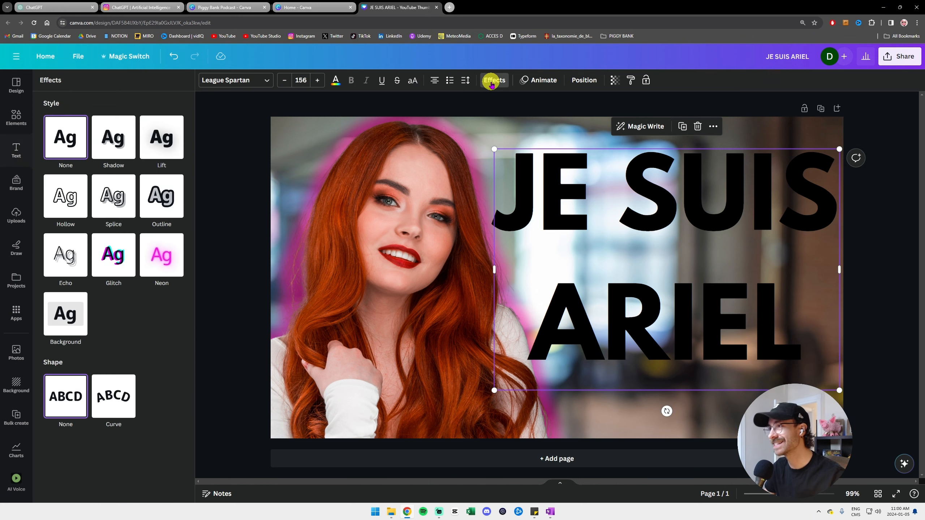
{"action": "left_click", "coordinate": [164, 197]}
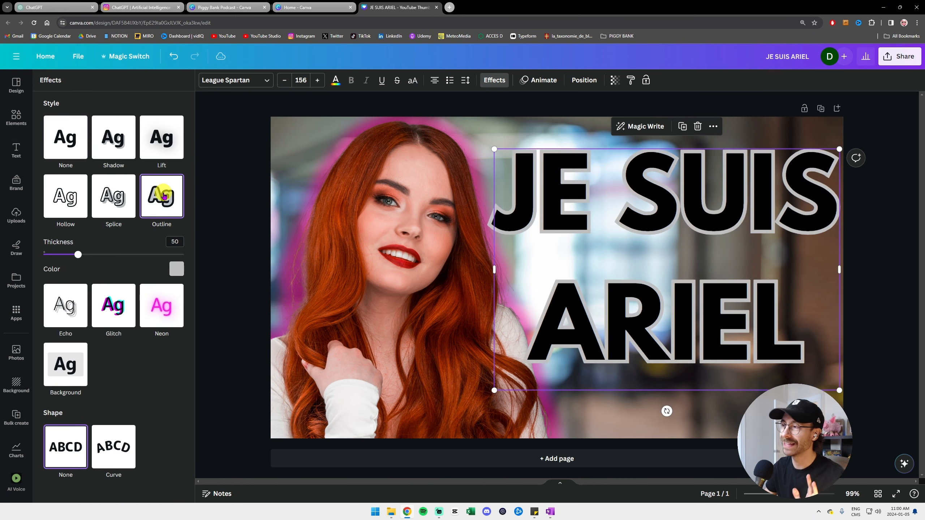
{"action": "left_click", "coordinate": [174, 271]}
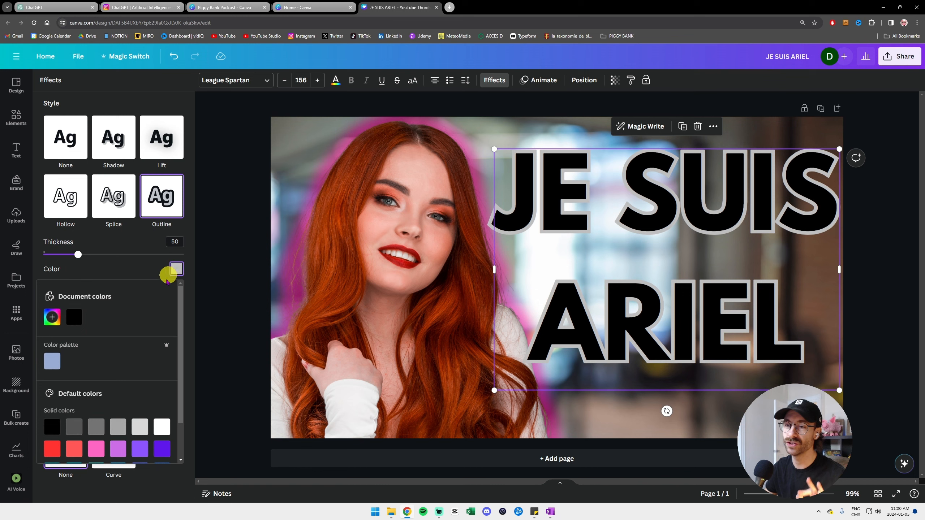
{"action": "left_click", "coordinate": [75, 320]}
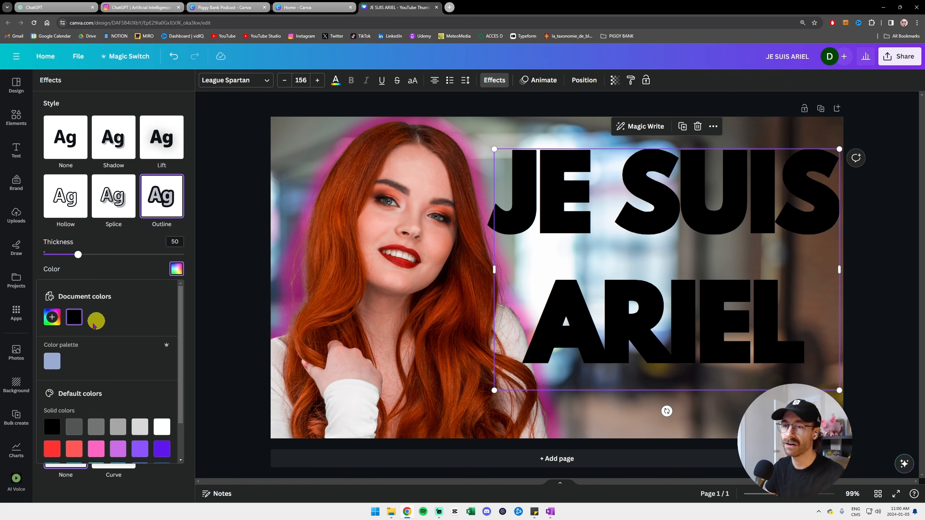
{"action": "left_click_drag", "start_coordinate": [78, 253], "coordinate": [114, 259]}
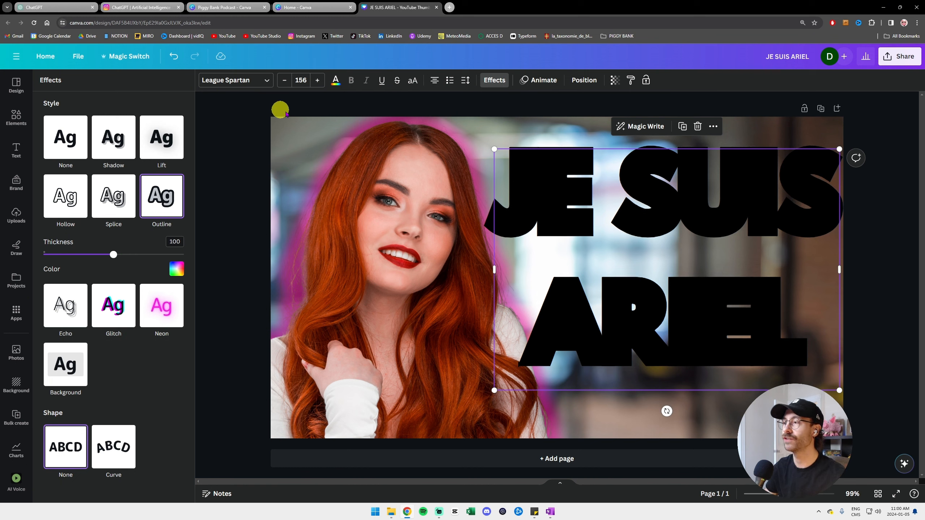
Set the color of the "JE SUIS ARIEL" text to white
{"action": "left_click", "coordinate": [335, 81]}
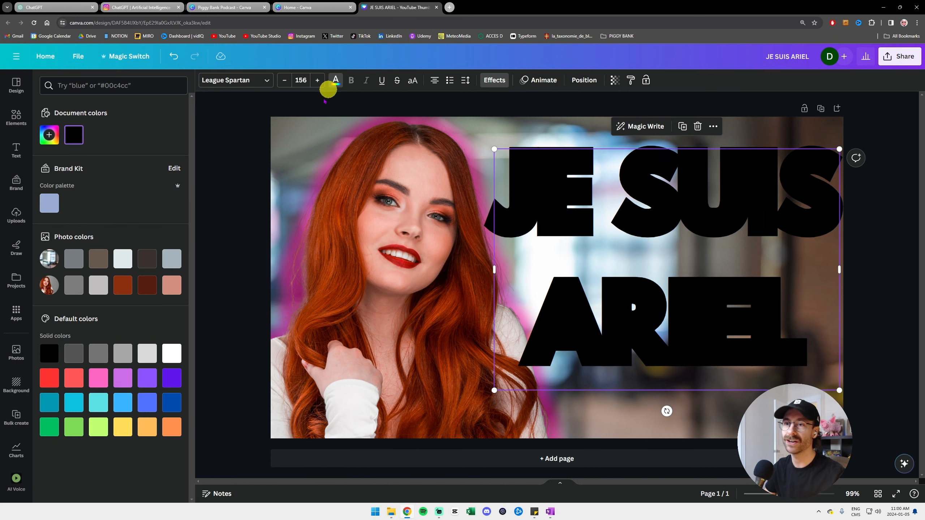
{"action": "left_click", "coordinate": [170, 354]}
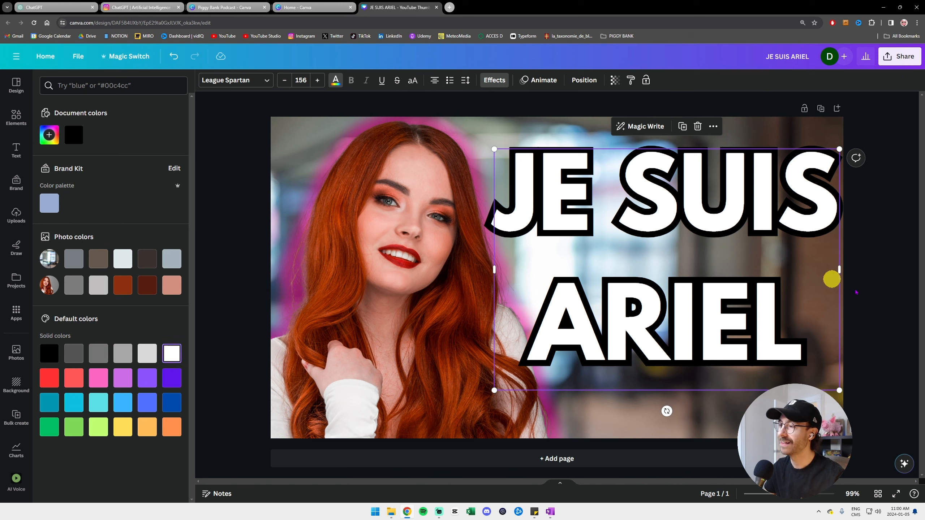
{"action": "left_click", "coordinate": [880, 283]}
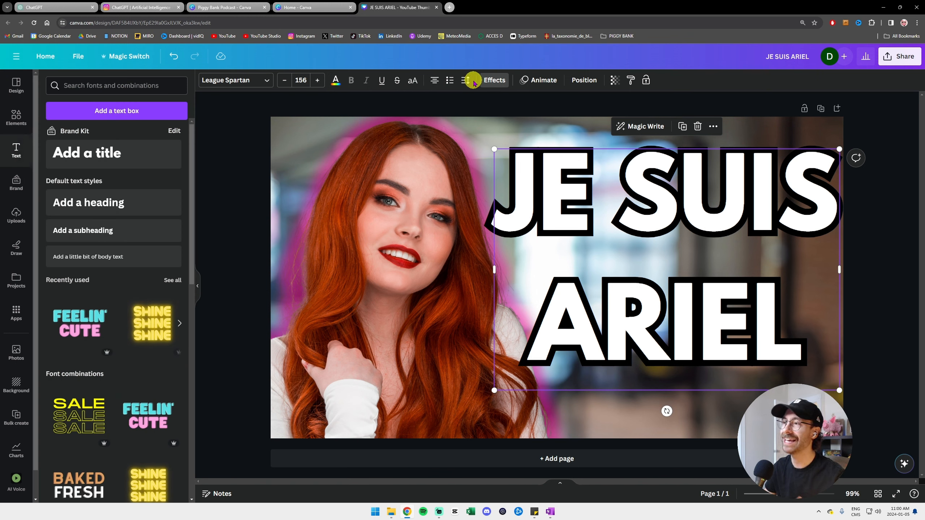
Reduce the line spacing of the "JE SUIS ARIEL" text to 0.97
{"action": "left_click", "coordinate": [466, 82]}
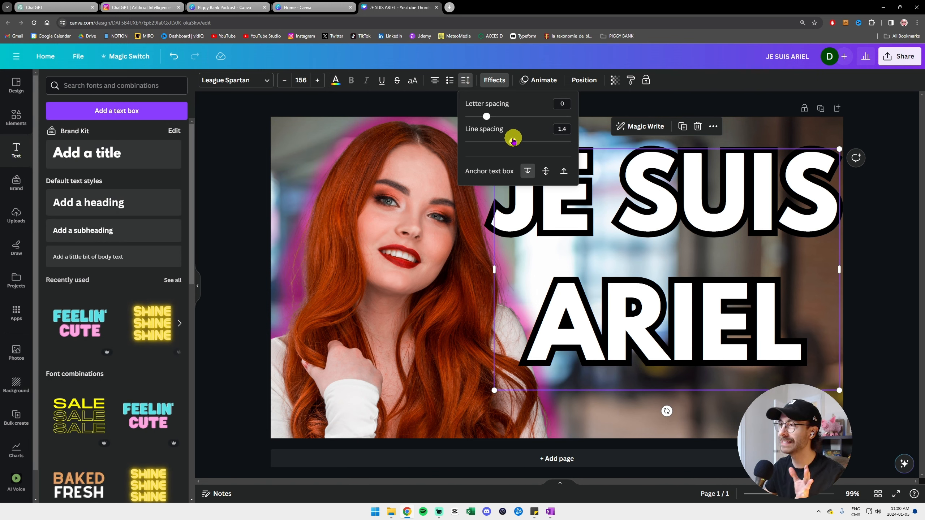
{"action": "left_click_drag", "start_coordinate": [513, 141], "coordinate": [492, 143]}
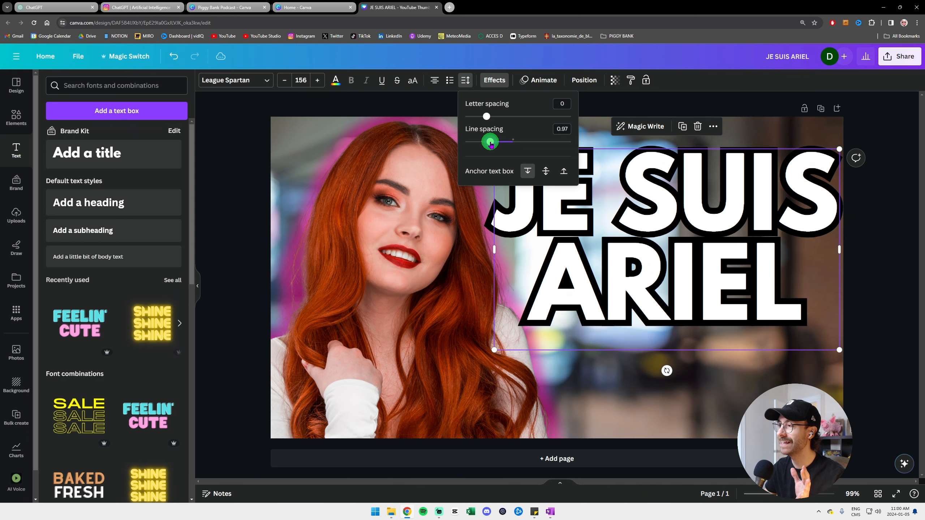
{"action": "left_click", "coordinate": [864, 247]}
Tilt the "JE SUIS ARIEL" text slightly clockwise and position it in the page's upper-right area
{"action": "left_click_drag", "start_coordinate": [704, 233], "coordinate": [700, 231]}
{"action": "left_click_drag", "start_coordinate": [663, 367], "coordinate": [643, 365]}
{"action": "left_click_drag", "start_coordinate": [677, 288], "coordinate": [671, 292]}
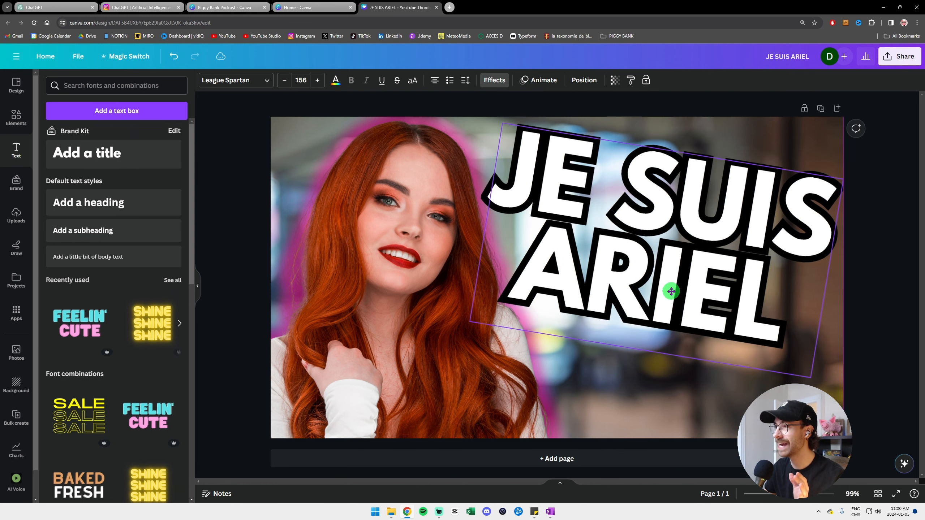
Search the photo elements for "ariel siren logo"
{"action": "left_click", "coordinate": [16, 117]}
{"action": "double_click", "coordinate": [84, 88]}
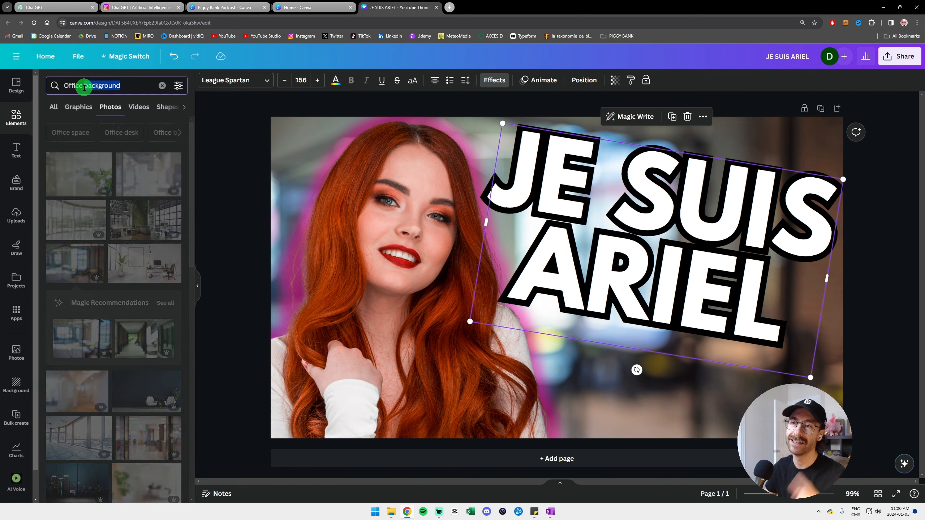
{"action": "left_click_drag", "start_coordinate": [84, 87], "coordinate": [67, 84]}
{"action": "type", "text": "ariel s"}
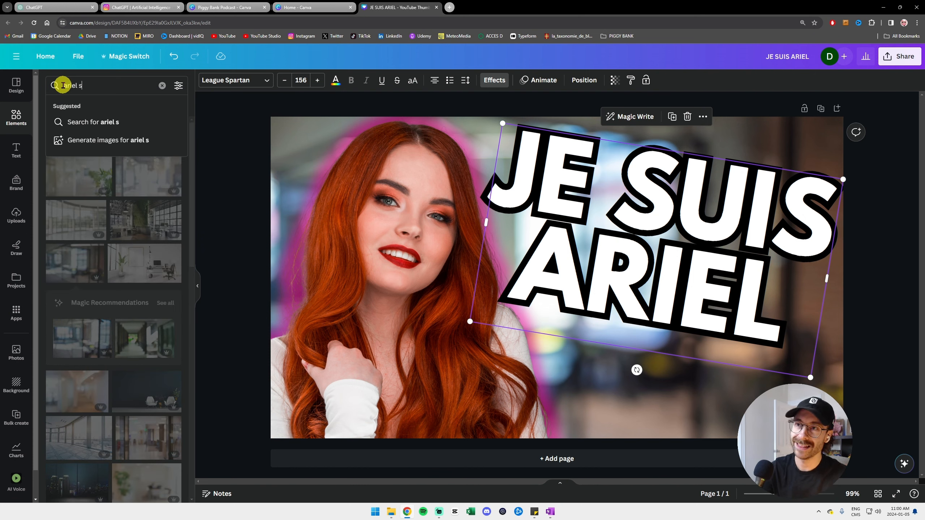
{"action": "type", "text": "iren logo"}
{"action": "key", "text": "Return"}
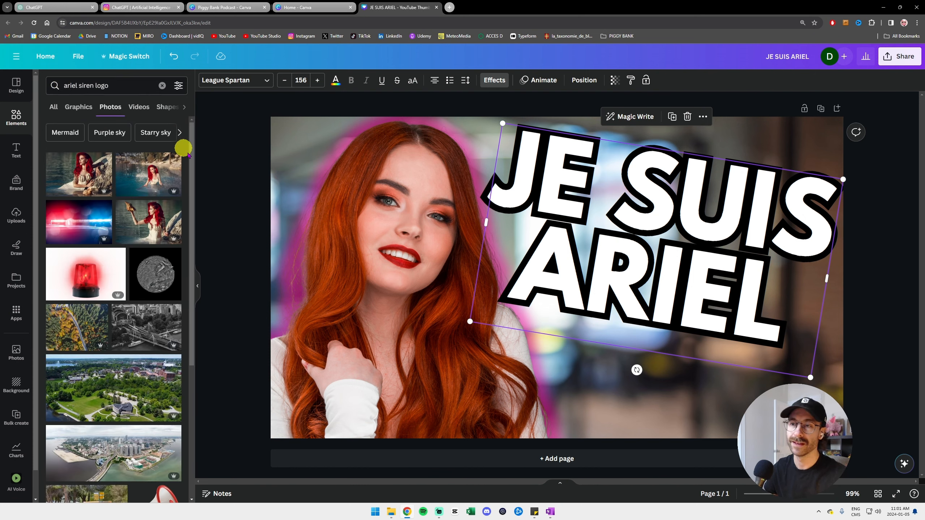
Insert the photo of the red-haired woman raising a seashell in the water and remove its background
{"action": "left_click", "coordinate": [145, 228]}
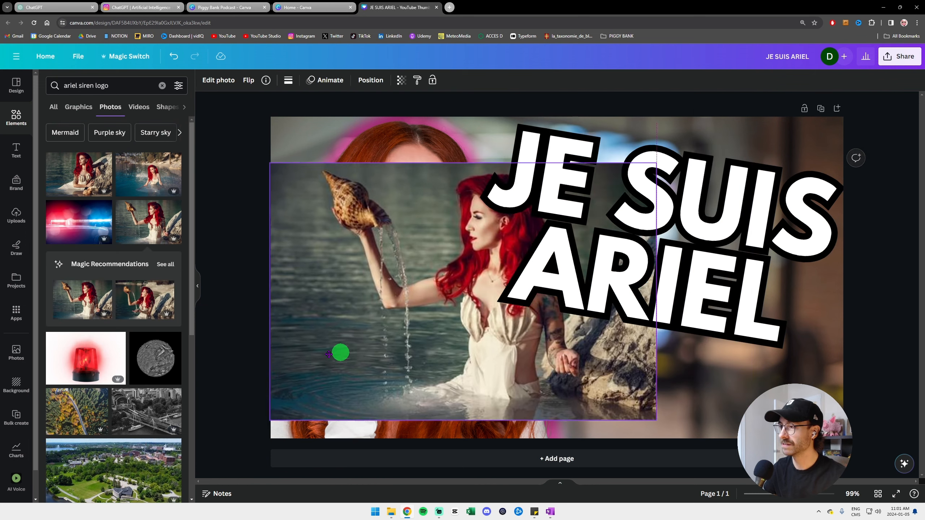
{"action": "left_click", "coordinate": [218, 80]}
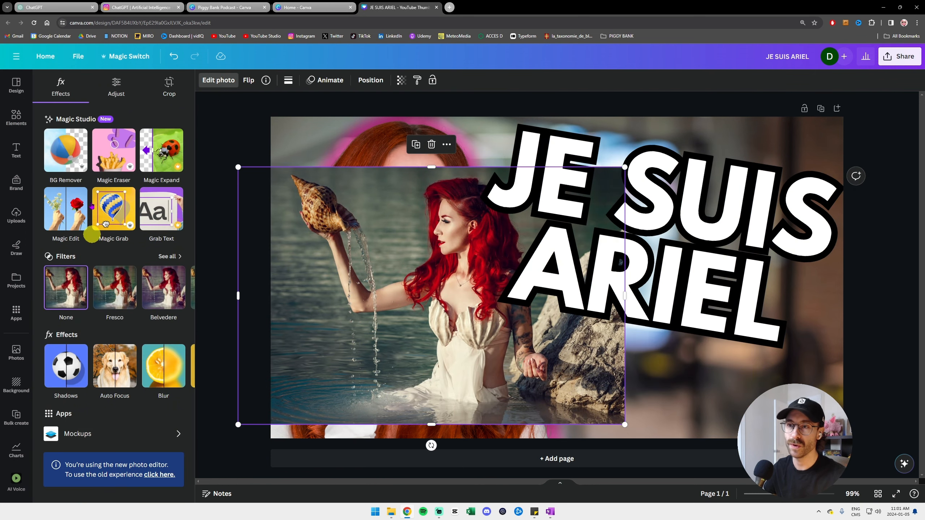
{"action": "left_click", "coordinate": [69, 155]}
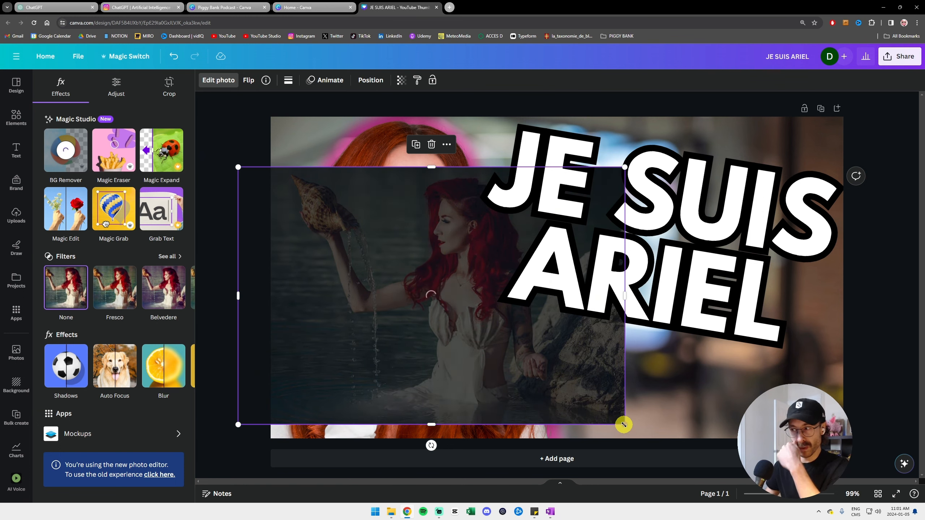
Shrink the seashell woman's cutout, tilt it clockwise, and place it at the end of the word "ARIEL" near the page's right edge
{"action": "left_click_drag", "start_coordinate": [623, 425], "coordinate": [383, 262]}
{"action": "left_click_drag", "start_coordinate": [332, 232], "coordinate": [703, 411]}
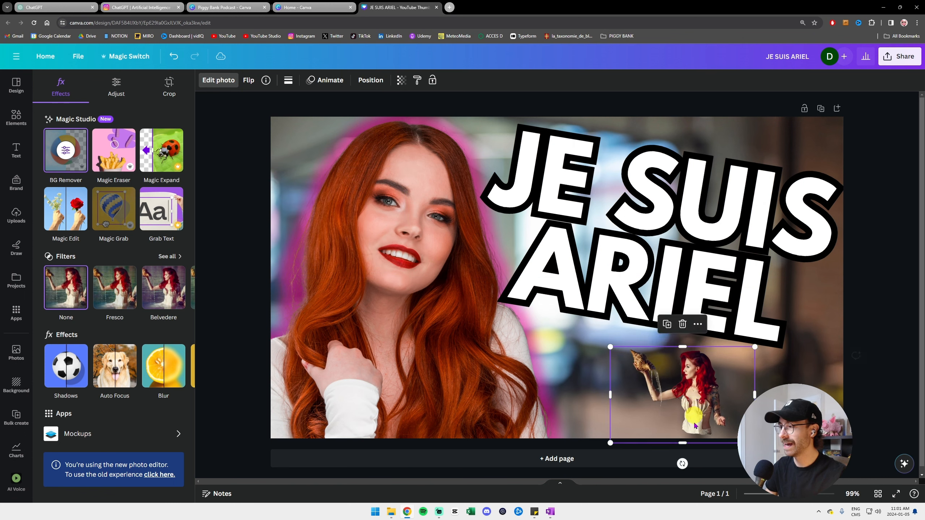
{"action": "left_click_drag", "start_coordinate": [683, 465], "coordinate": [655, 460]}
{"action": "left_click_drag", "start_coordinate": [696, 401], "coordinate": [816, 319]}
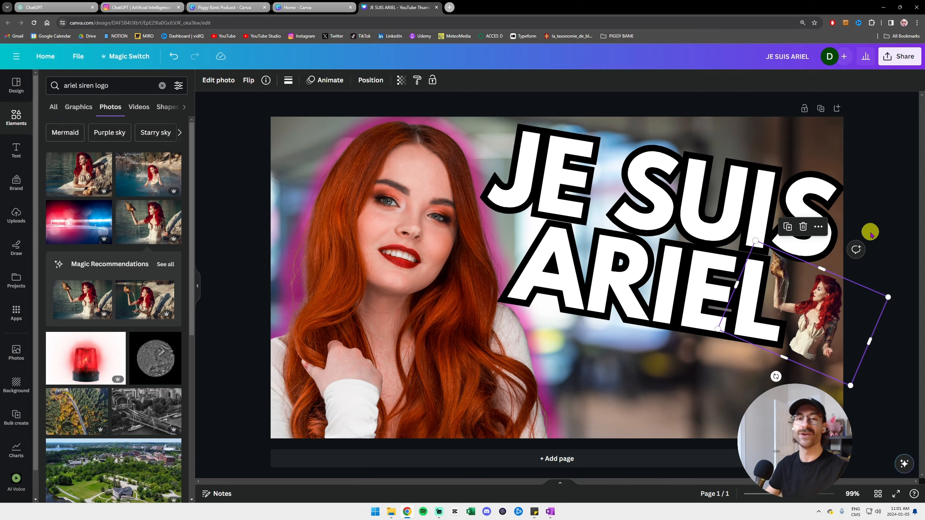